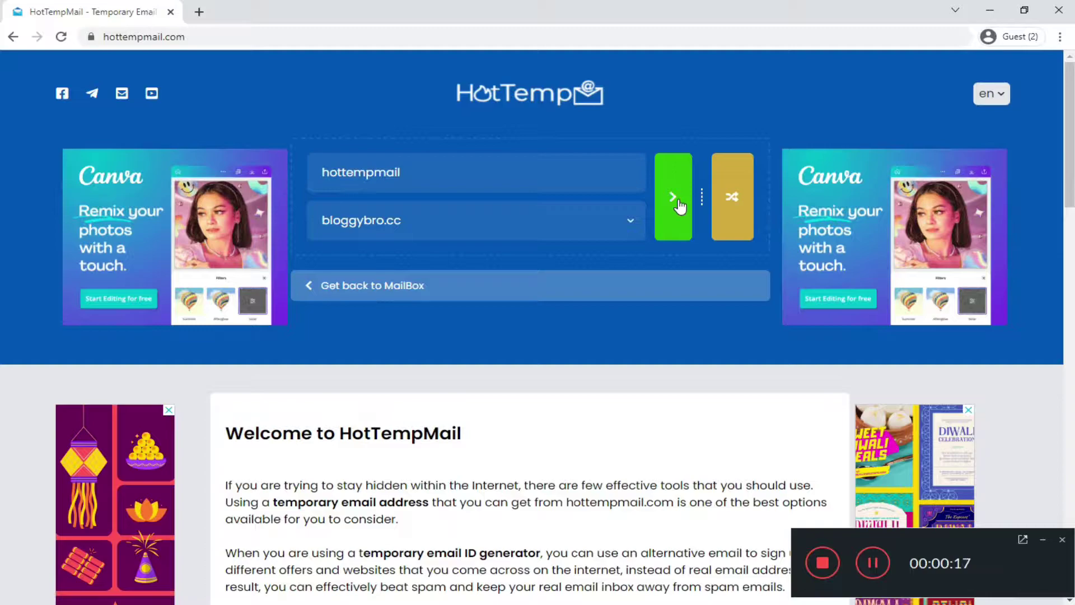
Create the temporary mailbox from the entered username on the bloggybro.cc domain and return to the home page.
{"action": "left_click", "coordinate": [677, 199]}
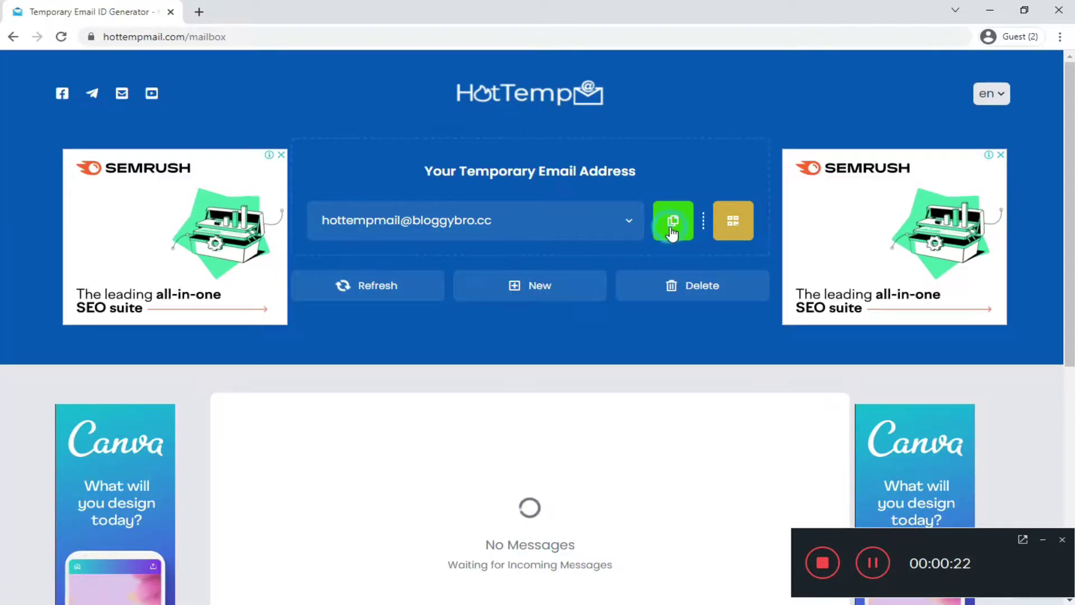
{"action": "left_click", "coordinate": [526, 97]}
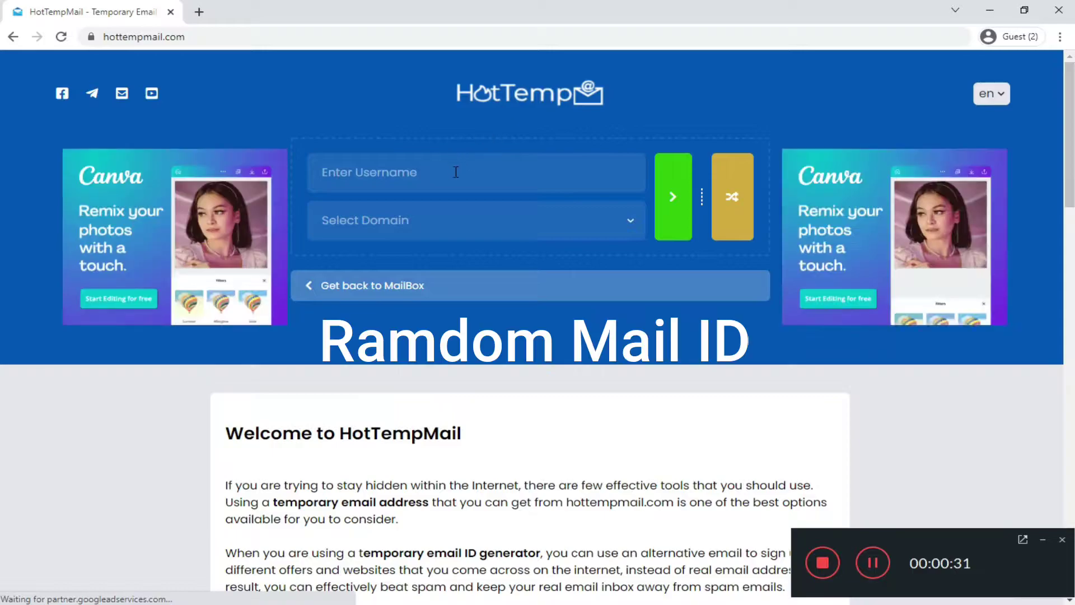
Generate a mailbox with a random temporary email address and return to the HotTempMail home page.
{"action": "left_click", "coordinate": [729, 208]}
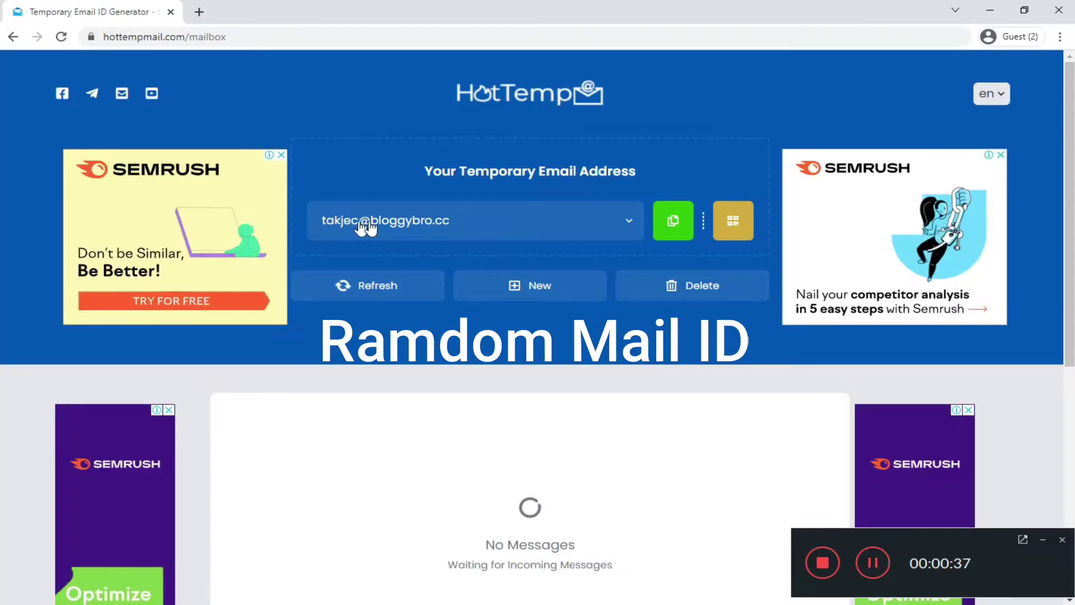
{"action": "left_click", "coordinate": [516, 101]}
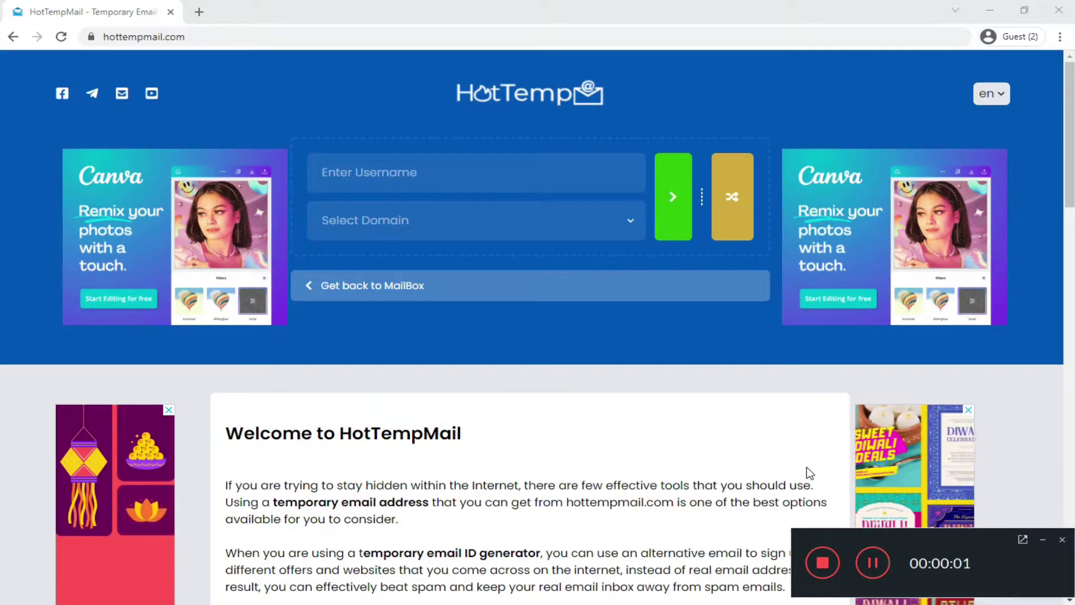
{"action": "left_click", "coordinate": [397, 163]}
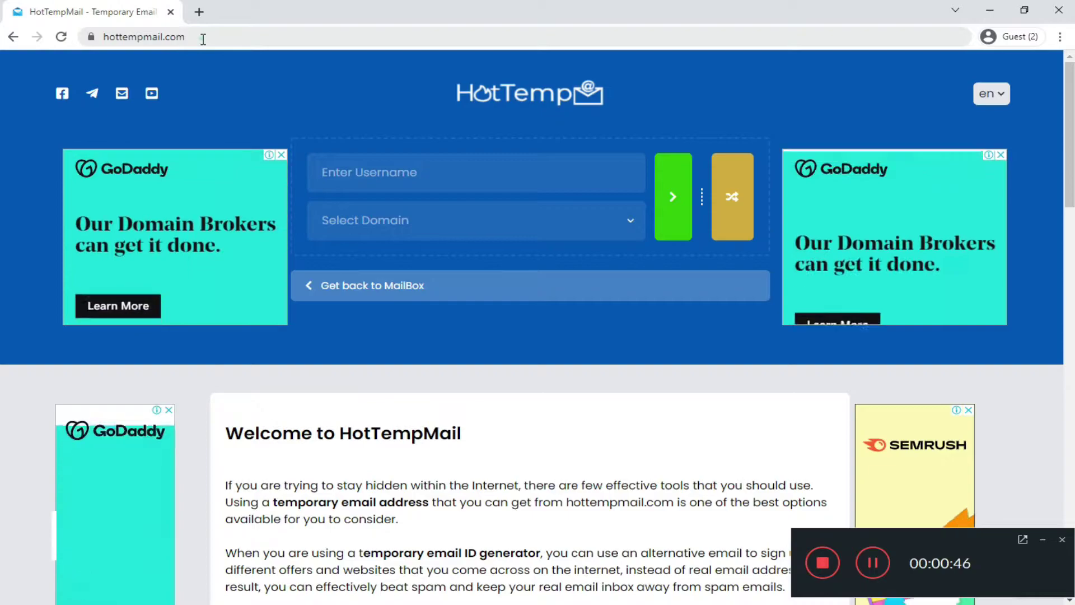
Reload hottempmail.com and generate another random temporary email address.
{"action": "left_click", "coordinate": [232, 38]}
{"action": "key", "text": "Return"}
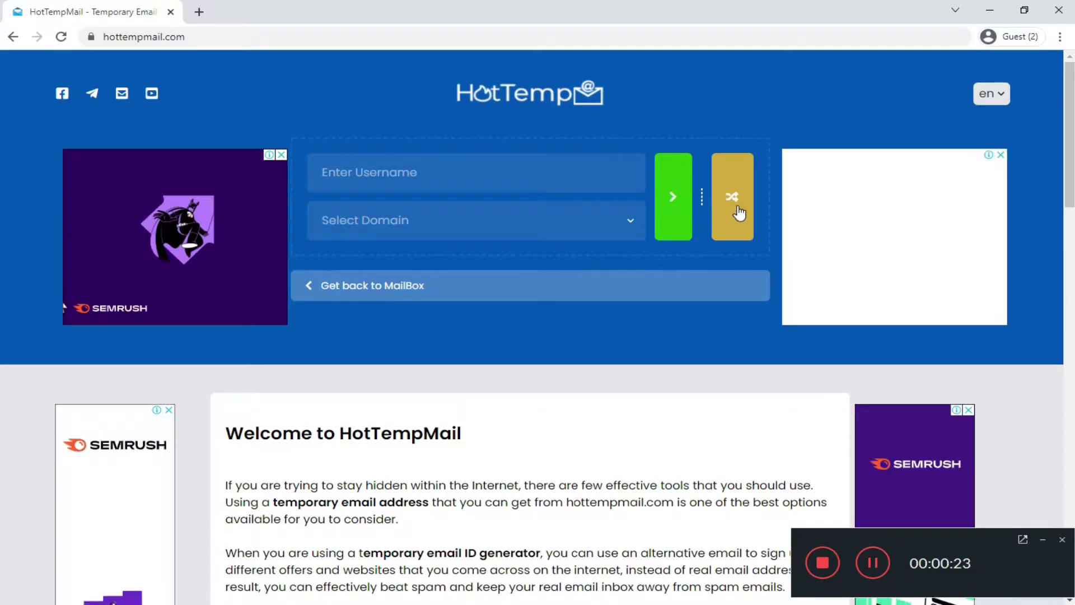
{"action": "left_click", "coordinate": [739, 213]}
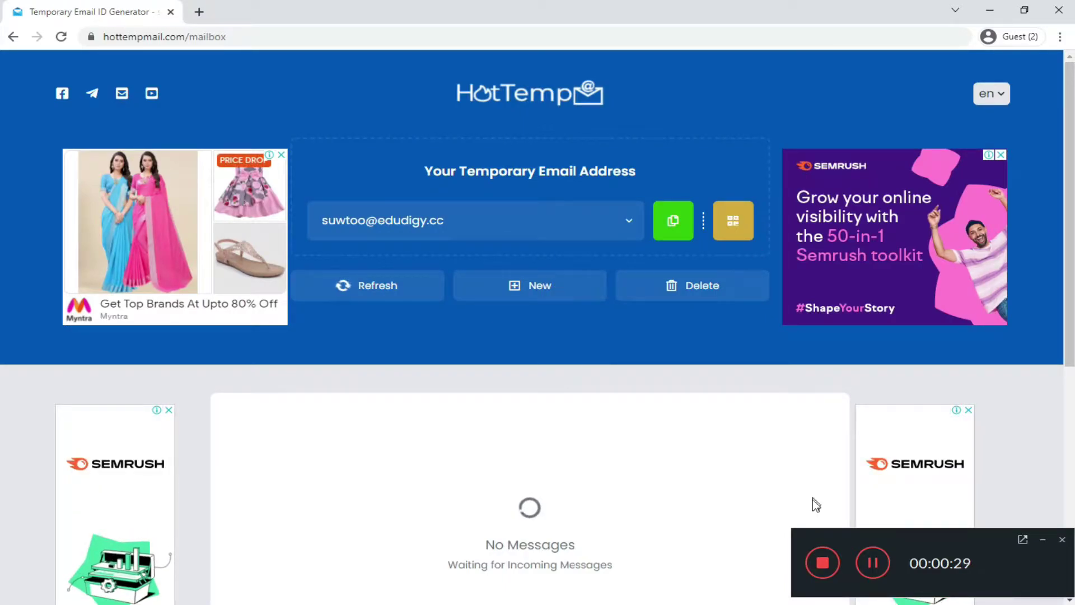
{"action": "left_click", "coordinate": [823, 563]}
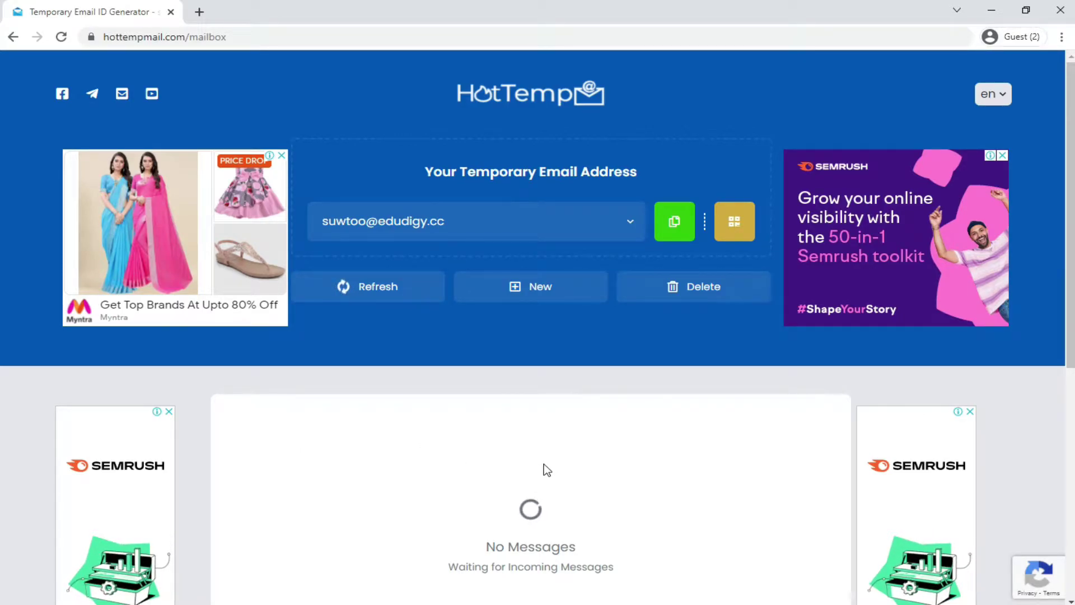
Show the QR code for accessing the temporary mailbox and dismiss it.
{"action": "left_click", "coordinate": [739, 220]}
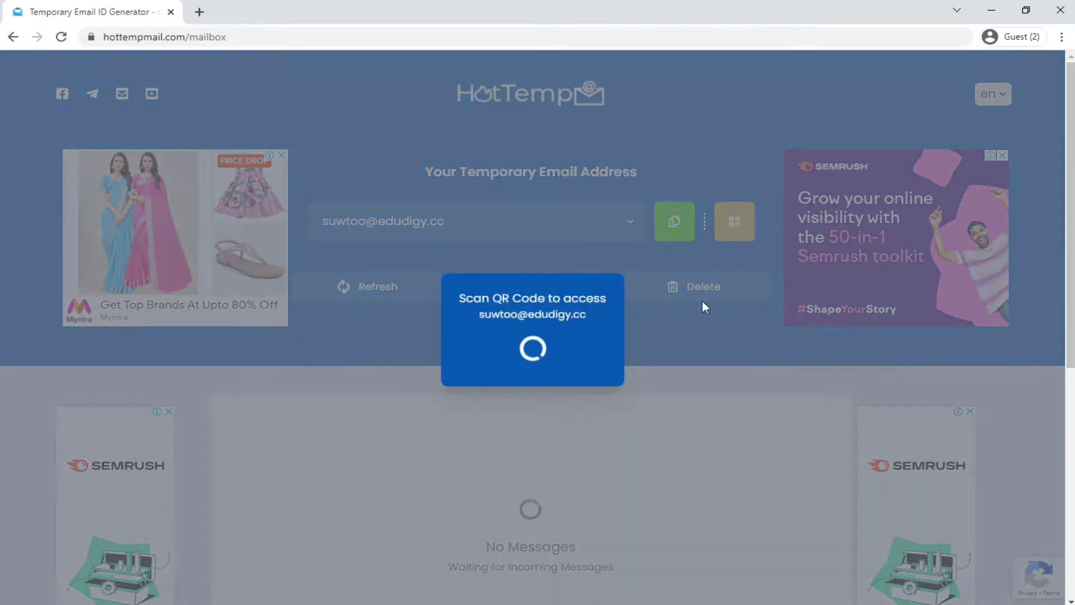
{"action": "left_click", "coordinate": [684, 342]}
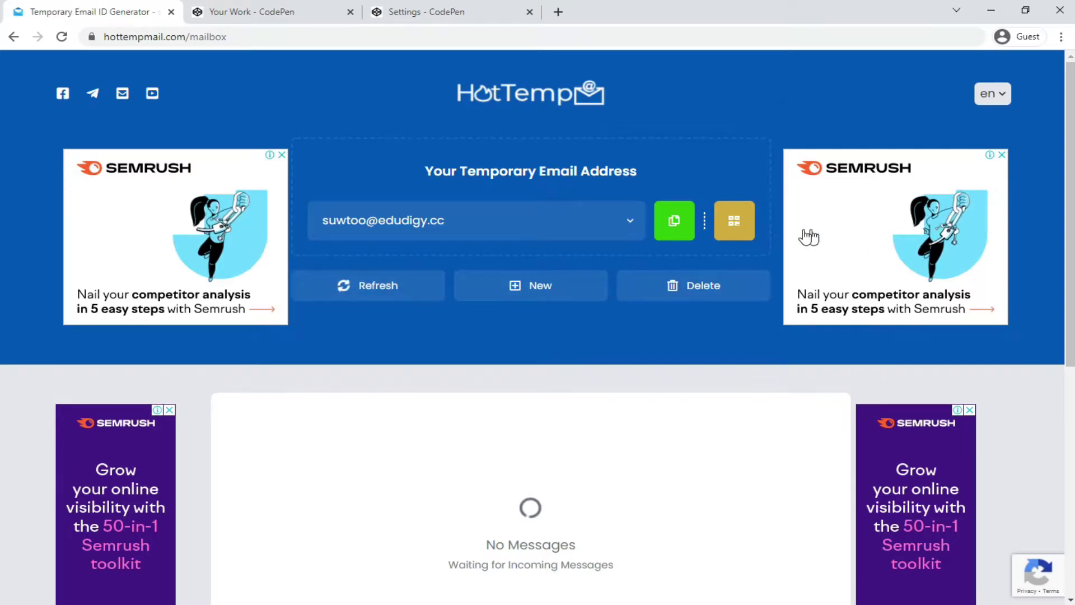
Copy the generated temporary email address from the mailbox page.
{"action": "left_click", "coordinate": [674, 224]}
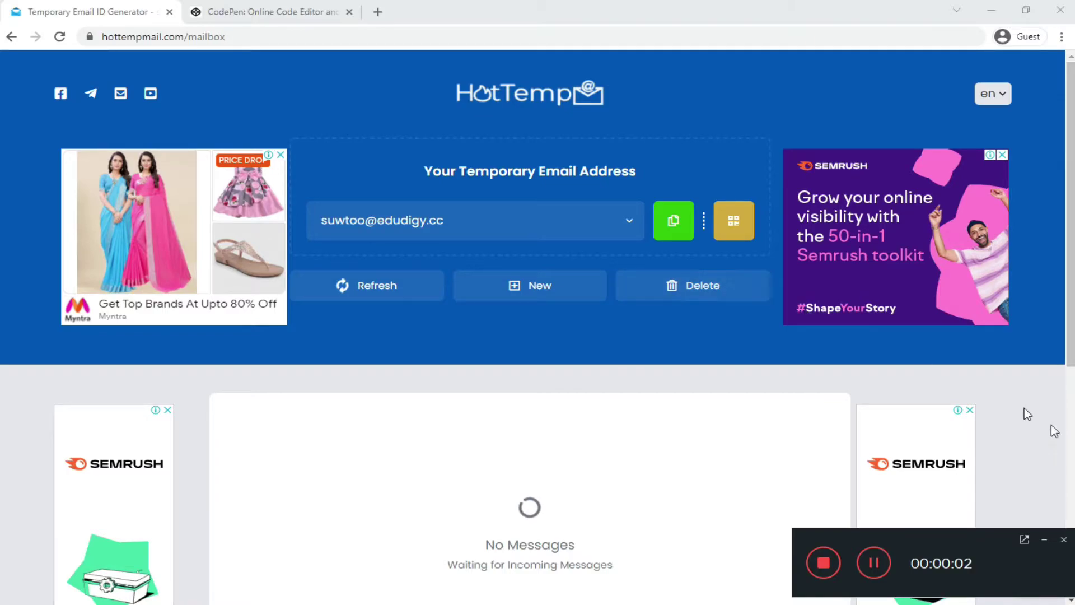
{"action": "left_click", "coordinate": [1045, 540]}
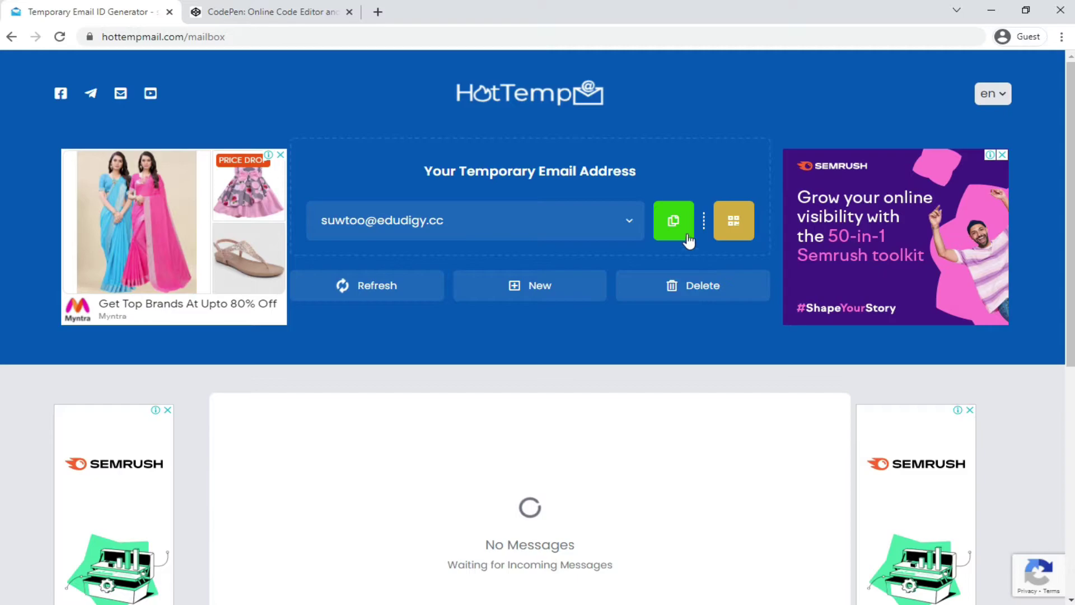
Switch to CodePen and open its free sign-up form for registering with an email address.
{"action": "left_click", "coordinate": [276, 17]}
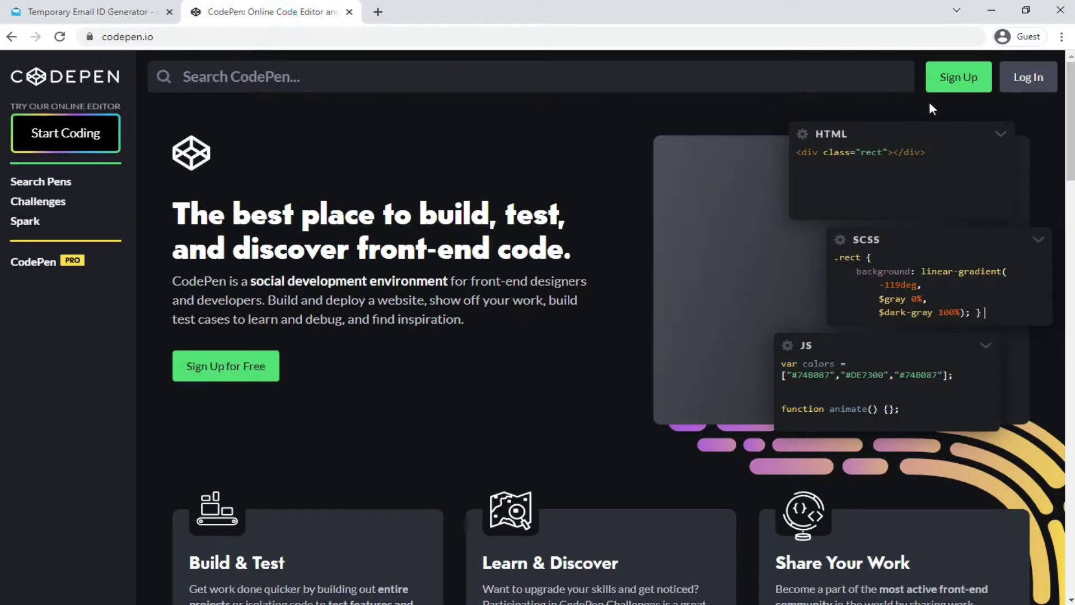
{"action": "left_click", "coordinate": [958, 83]}
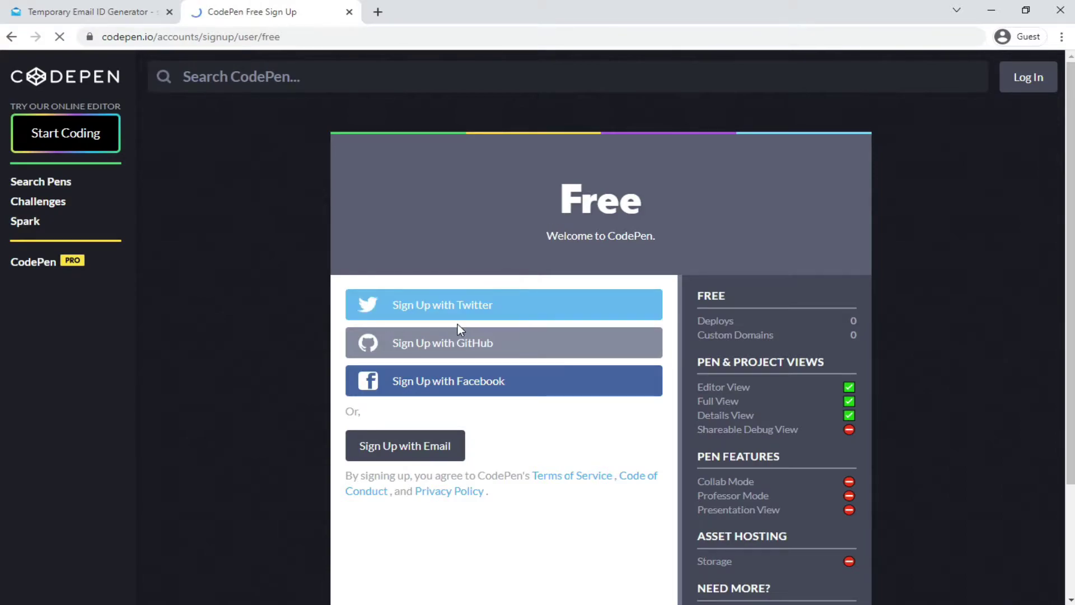
{"action": "left_click", "coordinate": [430, 451]}
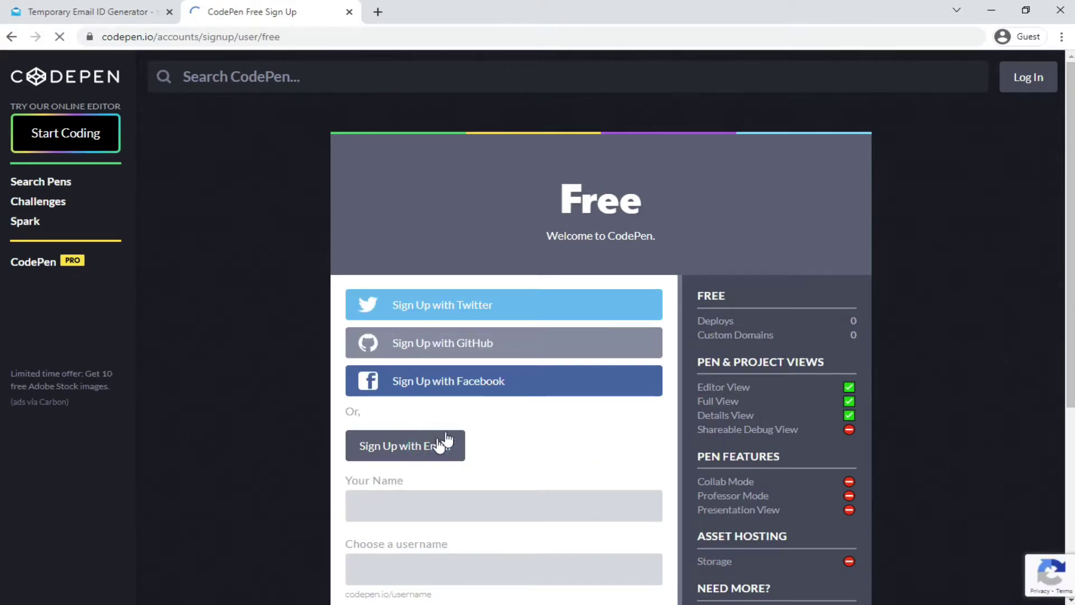
{"action": "scroll", "coordinate": [544, 379], "scroll_direction": "down", "scroll_amount": 4}
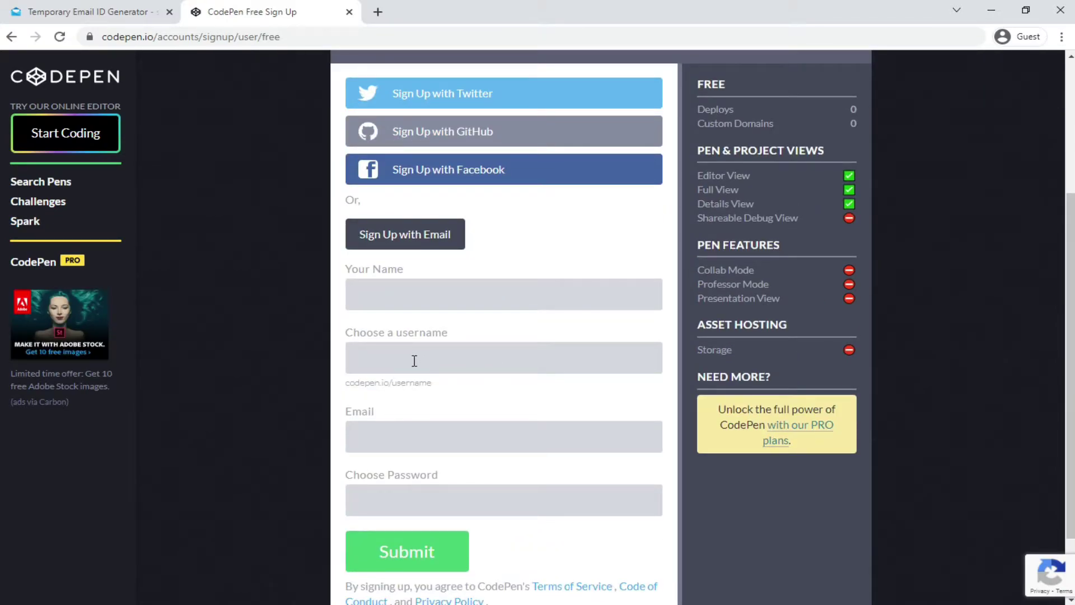
Fill in the sign-up email with the copied temporary address and use the part before the @ as the username.
{"action": "left_click", "coordinate": [394, 442]}
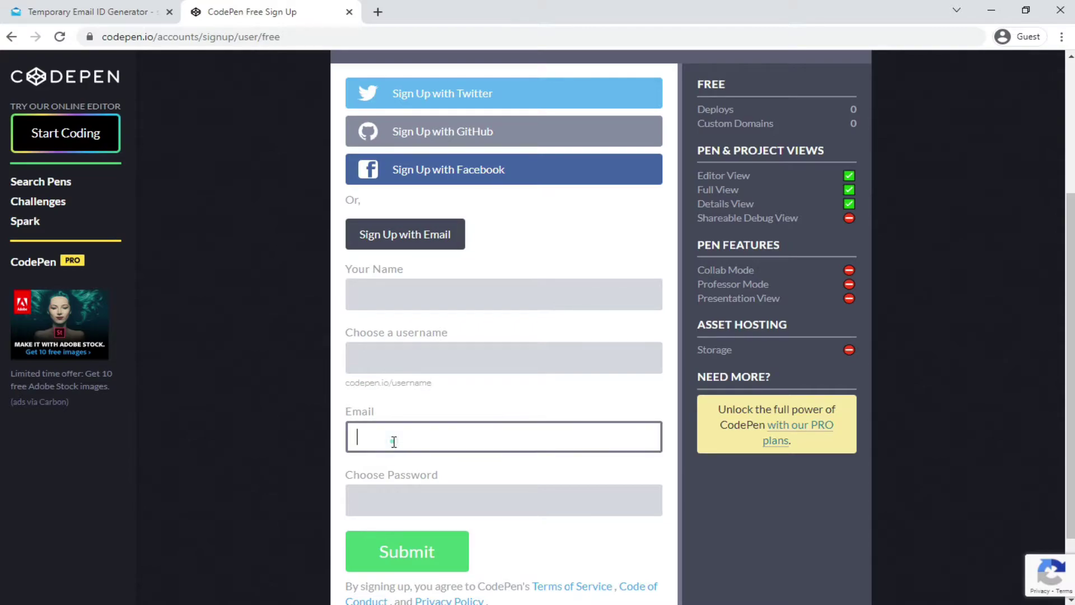
{"action": "key", "text": "ctrl+v"}
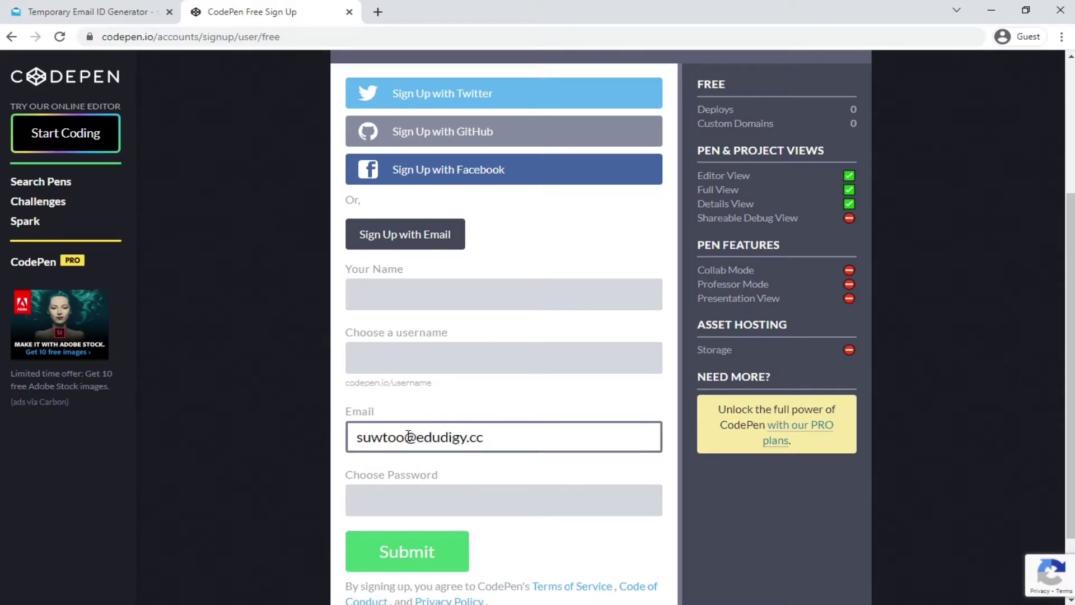
{"action": "left_click_drag", "start_coordinate": [405, 436], "coordinate": [345, 436]}
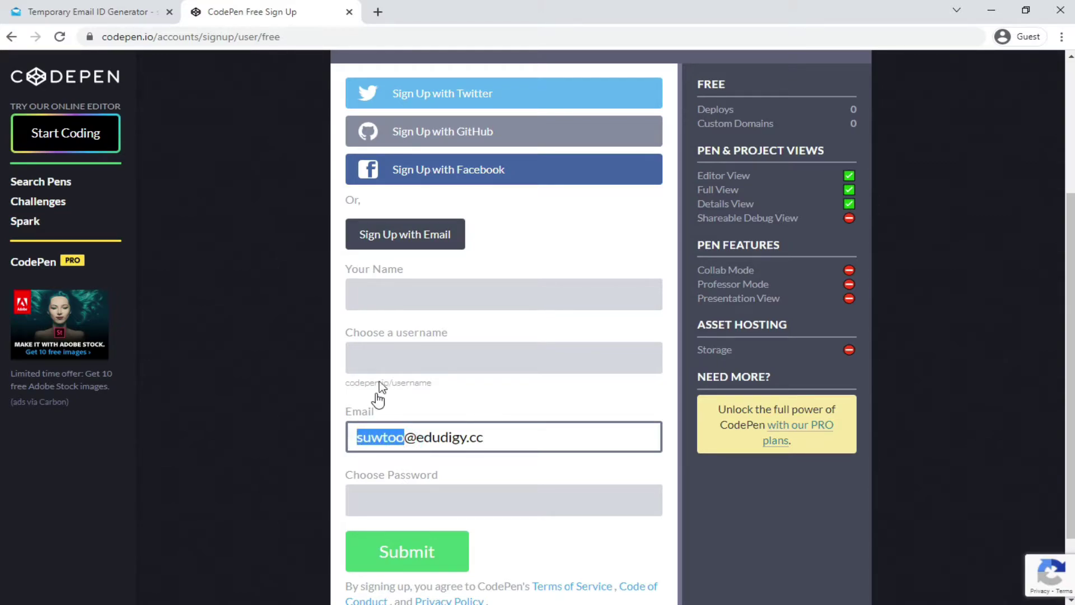
{"action": "left_click", "coordinate": [391, 351]}
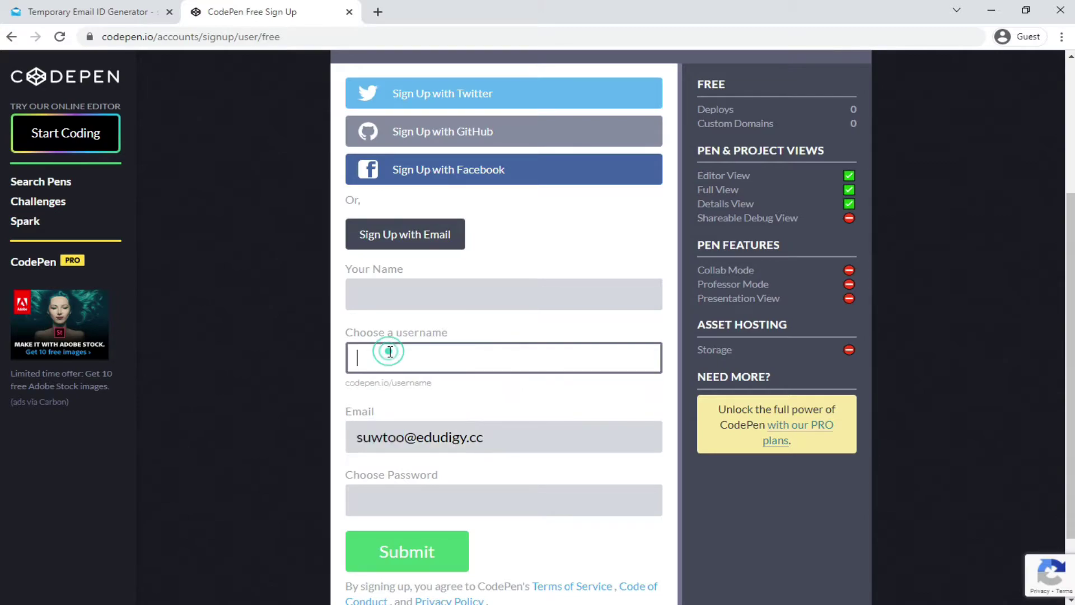
{"action": "key", "text": "ctrl+v"}
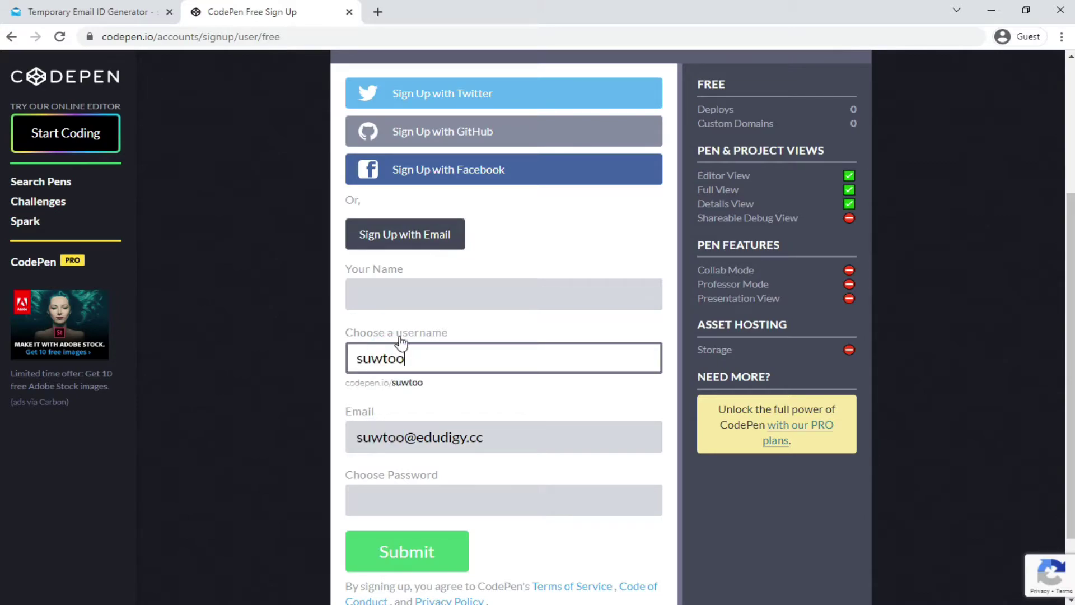
Fill in the Your Name field with the username split into a first and last name.
{"action": "left_click", "coordinate": [406, 303]}
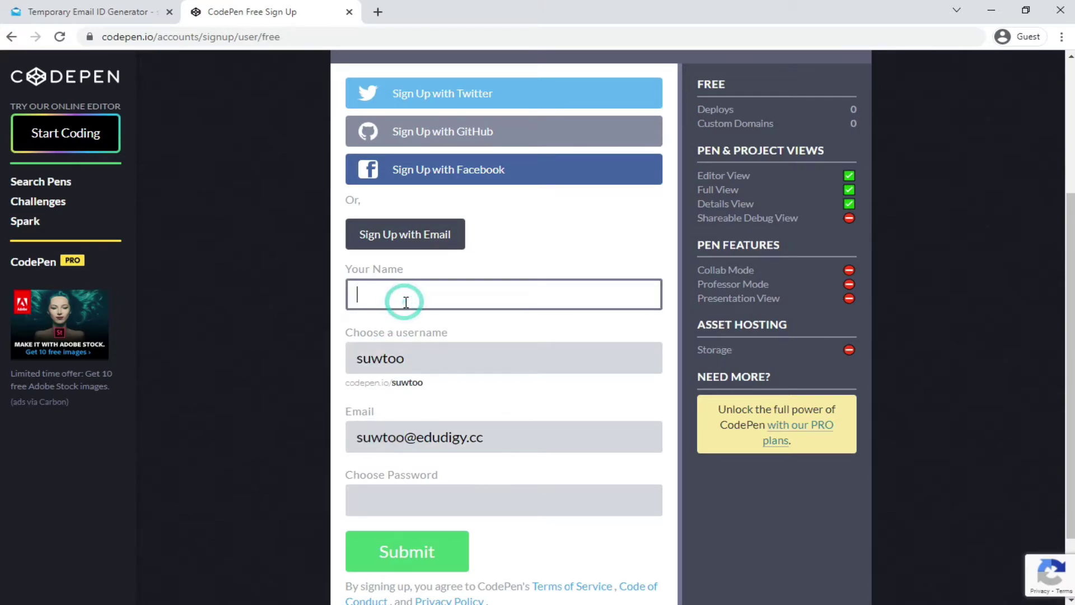
{"action": "key", "text": "ctrl+v"}
{"action": "left_click", "coordinate": [471, 323]}
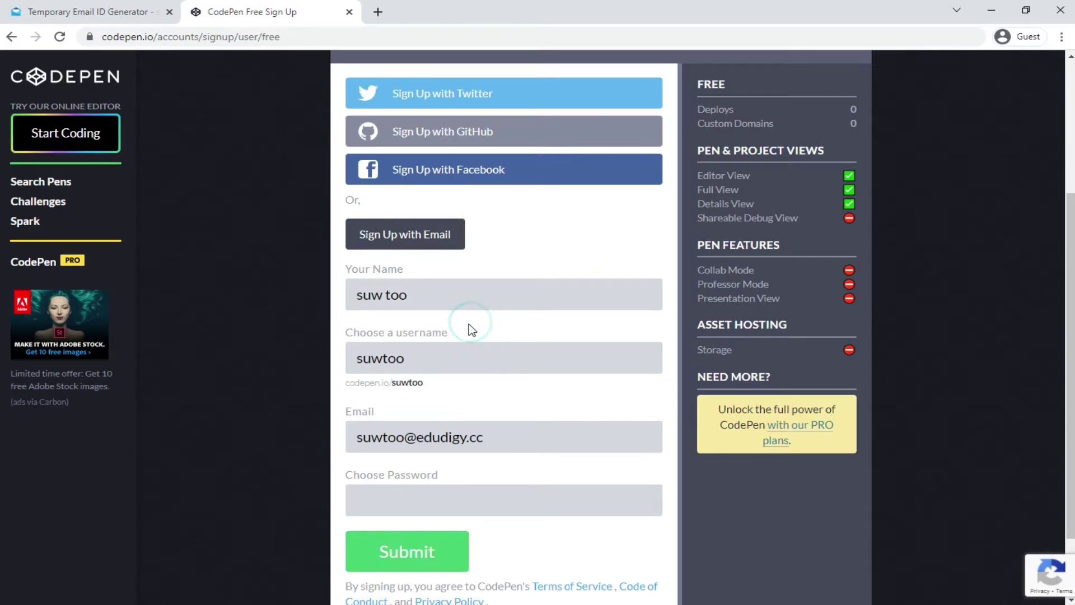
Enter the account password in the Choose Password field, using the part of the email up to the @.
{"action": "scroll", "coordinate": [475, 333], "scroll_direction": "down", "scroll_amount": 1}
{"action": "scroll", "coordinate": [475, 336], "scroll_direction": "down", "scroll_amount": 2}
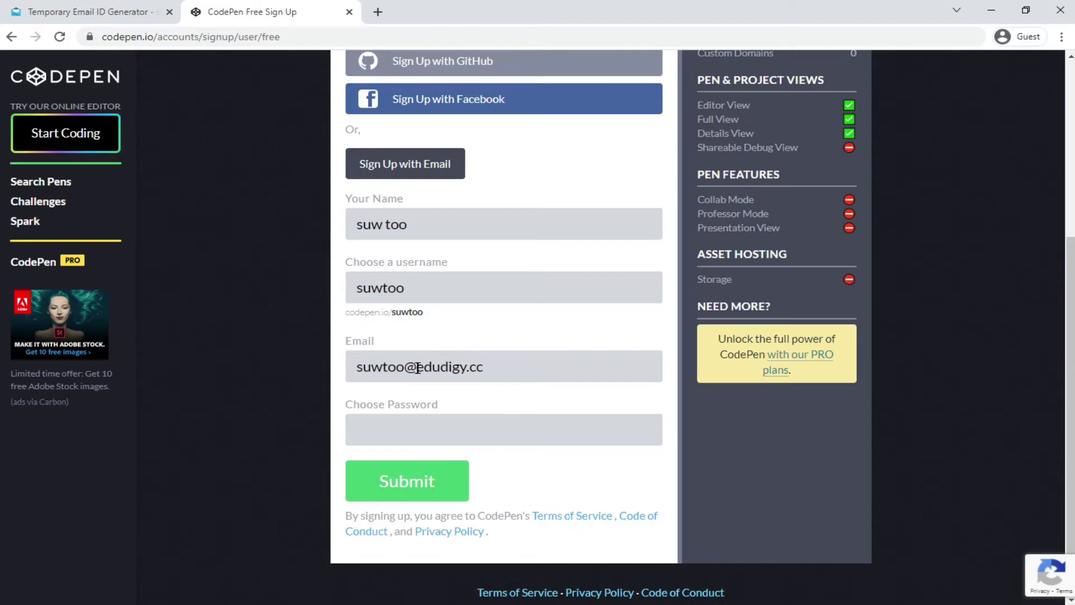
{"action": "left_click_drag", "start_coordinate": [418, 370], "coordinate": [344, 374]}
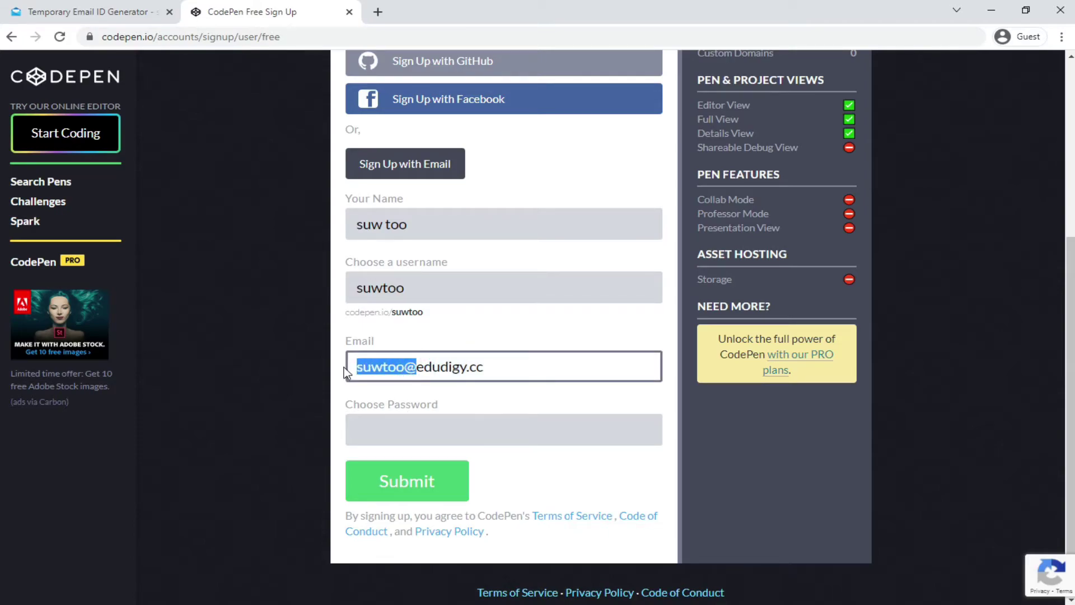
{"action": "left_click", "coordinate": [415, 436]}
{"action": "key", "text": "ctrl+v"}
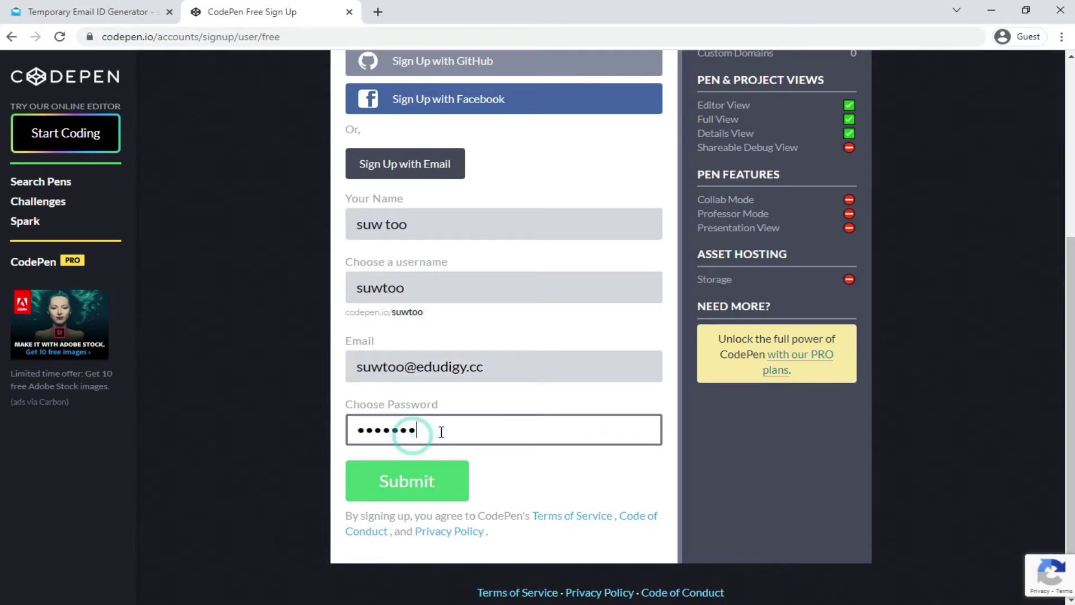
Submit the CodePen sign-up form and start the Pen Editor tour.
{"action": "left_click", "coordinate": [438, 480]}
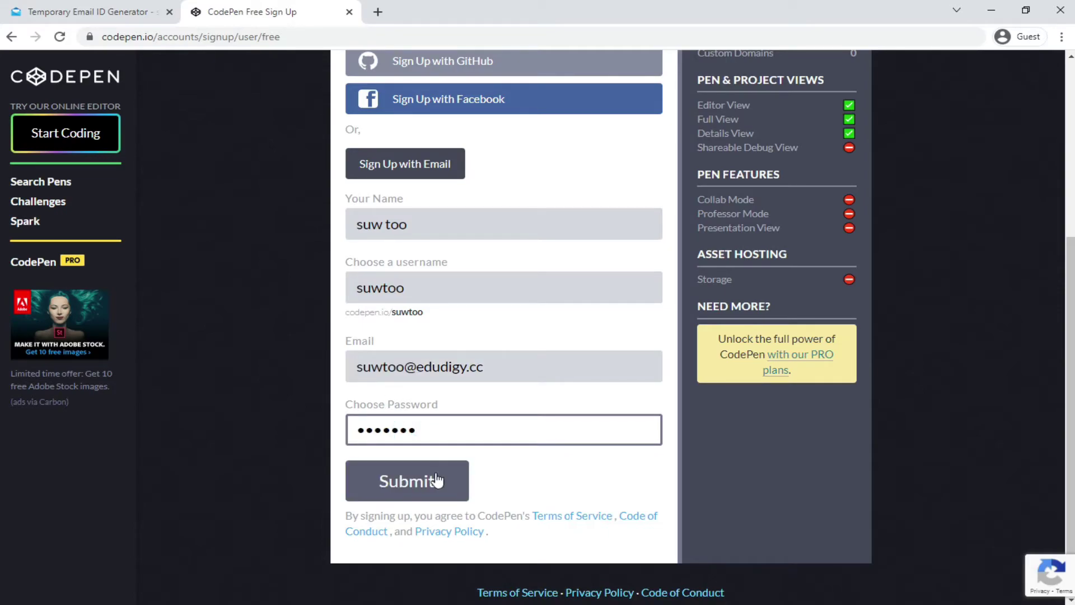
{"action": "left_click", "coordinate": [408, 488]}
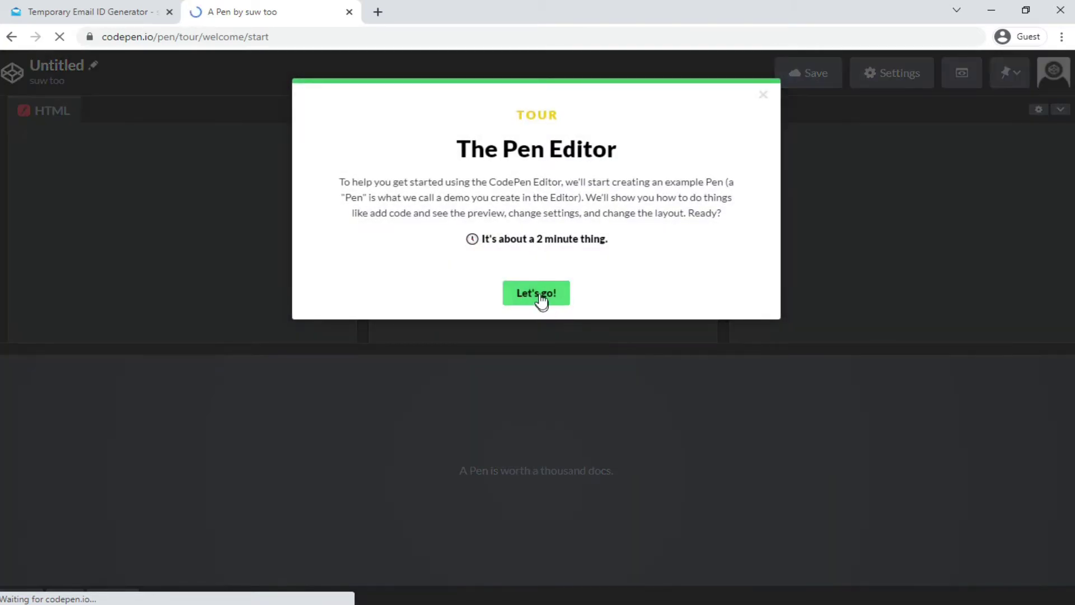
{"action": "left_click", "coordinate": [538, 296]}
Switch to the temporary mailbox, open the "Welcome to CodePen" message and follow its email verification link.
{"action": "left_click", "coordinate": [118, 11]}
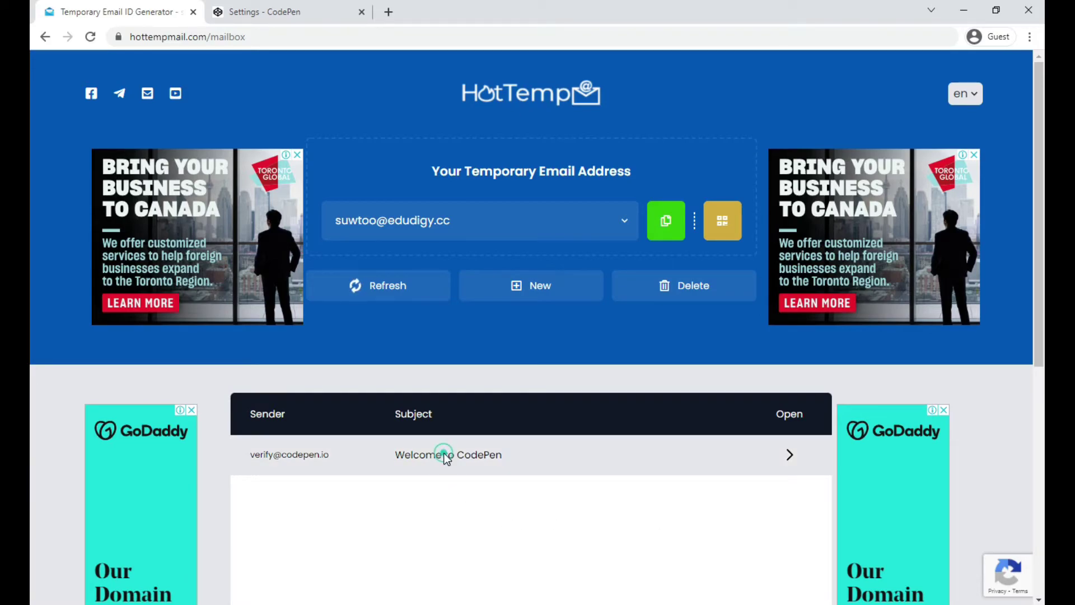
{"action": "left_click", "coordinate": [447, 459]}
{"action": "scroll", "coordinate": [505, 324], "scroll_direction": "down", "scroll_amount": 2}
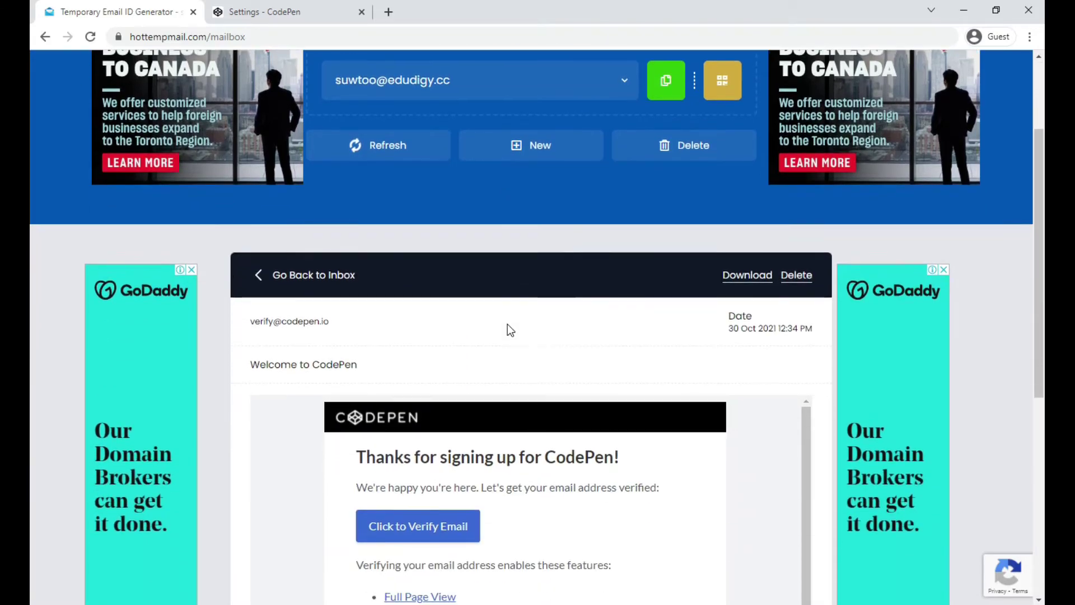
{"action": "scroll", "coordinate": [508, 324], "scroll_direction": "down", "scroll_amount": 2}
{"action": "scroll", "coordinate": [508, 324], "scroll_direction": "down", "scroll_amount": 1}
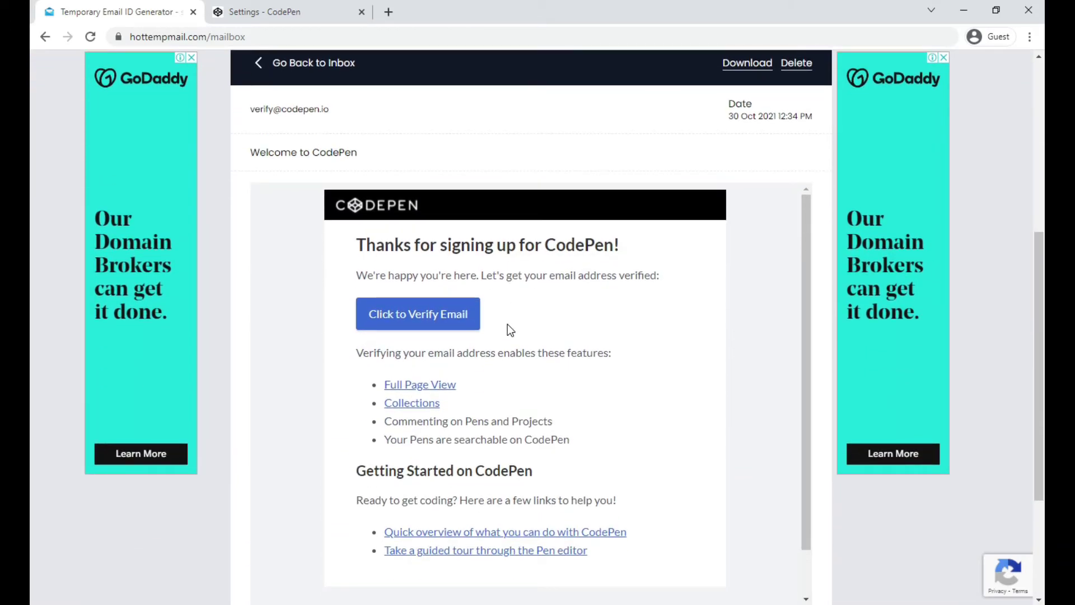
{"action": "left_click", "coordinate": [431, 318]}
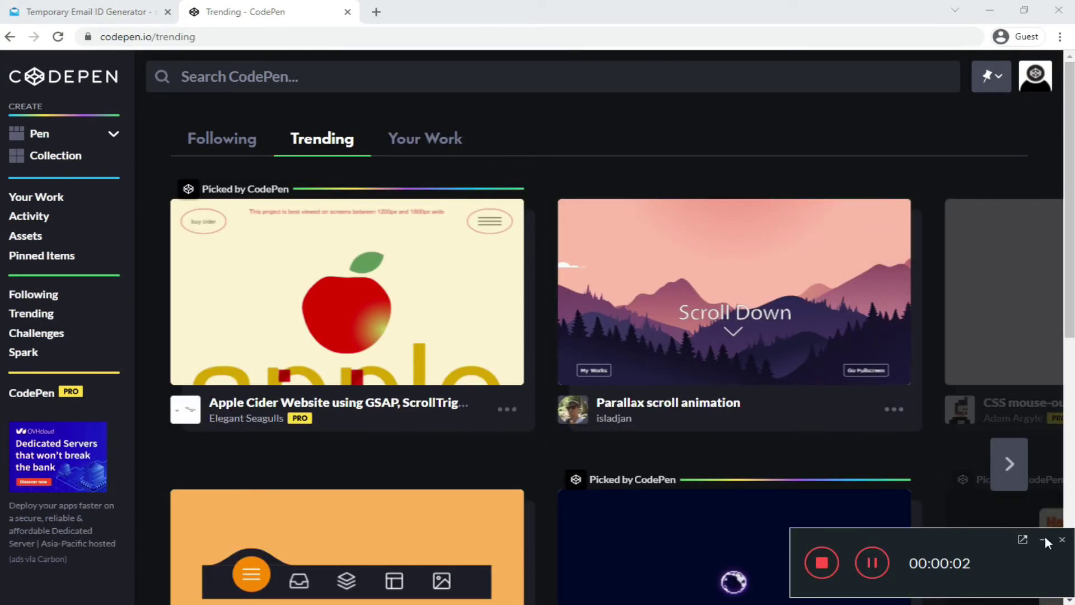
Open the new account's public profile page on CodePen.
{"action": "left_click", "coordinate": [1045, 540]}
{"action": "left_click", "coordinate": [1033, 83]}
{"action": "left_click", "coordinate": [913, 137]}
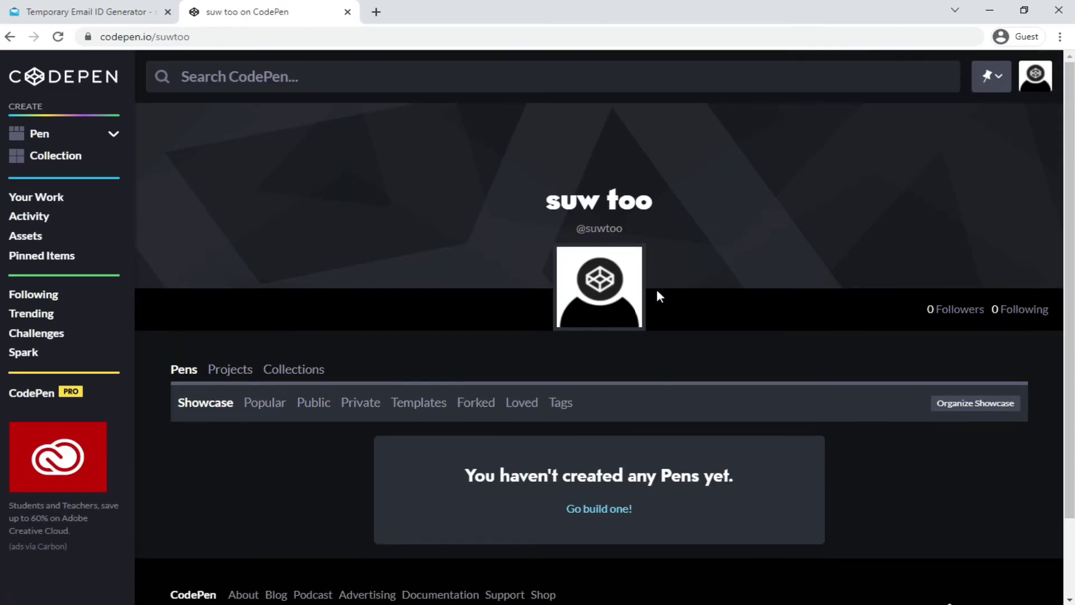
Open the CodePen account settings and examine the registered email address.
{"action": "left_click", "coordinate": [1035, 76]}
{"action": "left_click", "coordinate": [979, 343]}
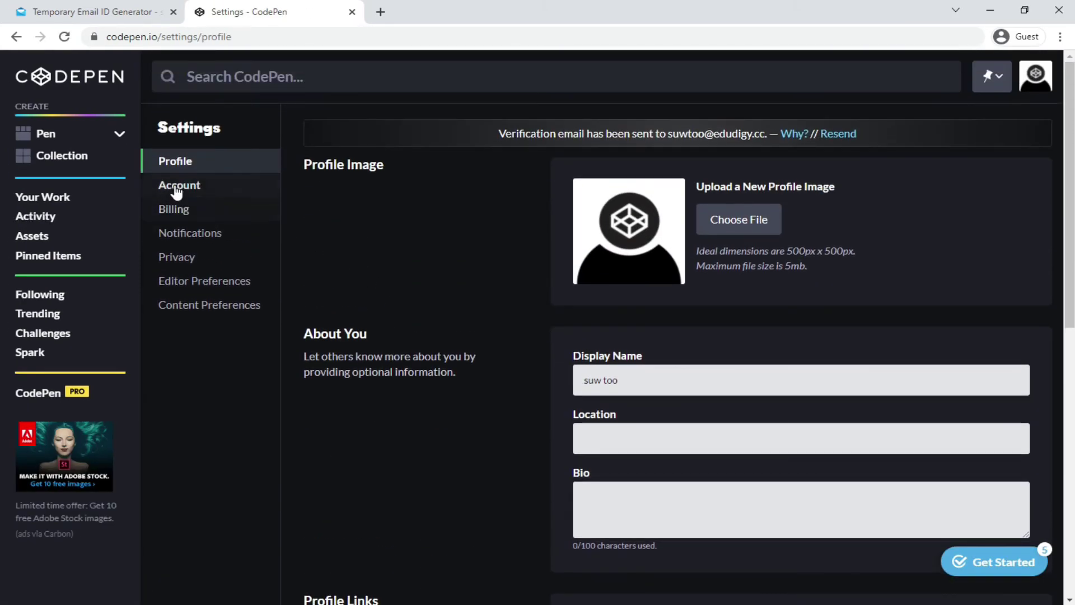
{"action": "left_click", "coordinate": [178, 187]}
{"action": "scroll", "coordinate": [410, 288], "scroll_direction": "down", "scroll_amount": 4}
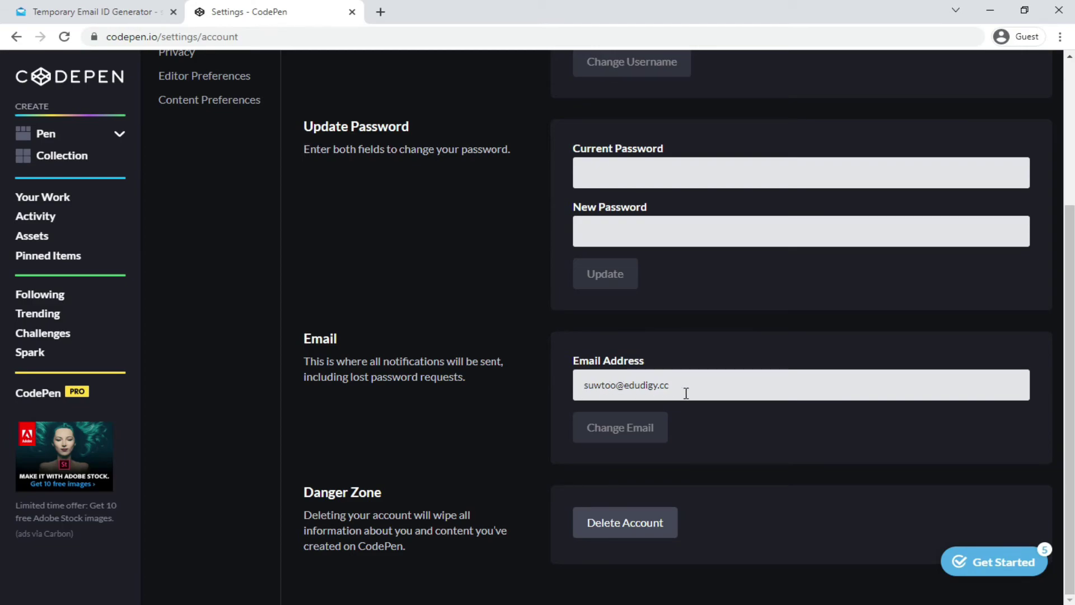
{"action": "left_click", "coordinate": [876, 604]}
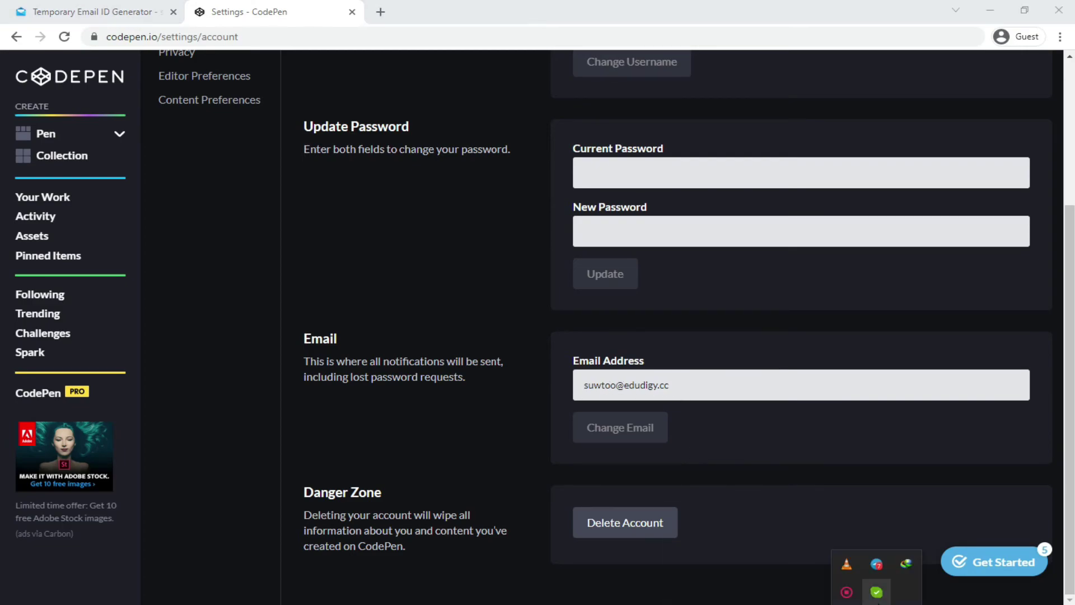
{"action": "left_click", "coordinate": [847, 594]}
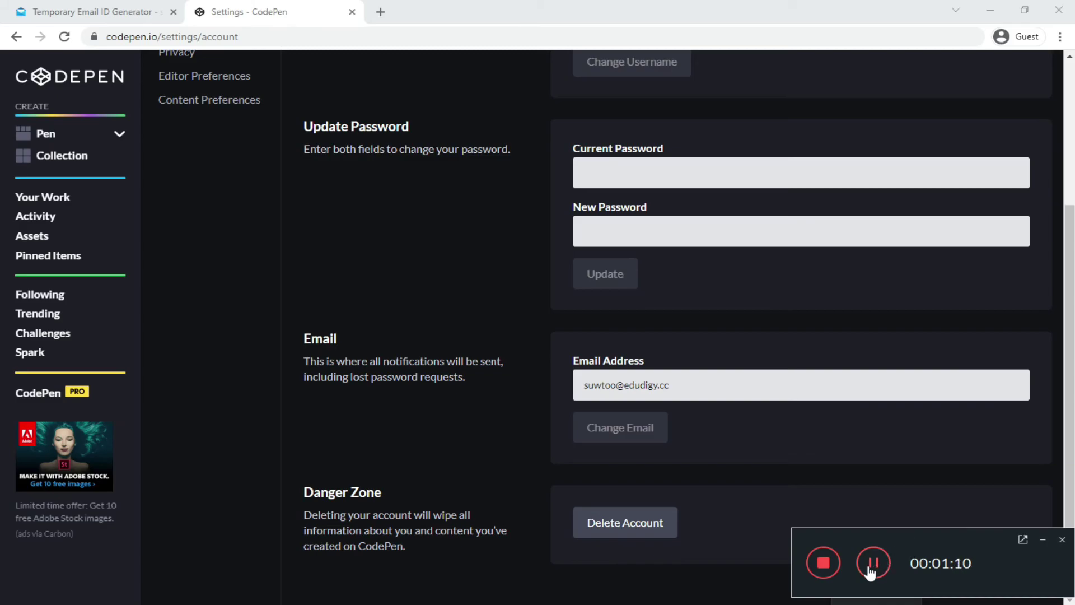
{"action": "left_click", "coordinate": [828, 570]}
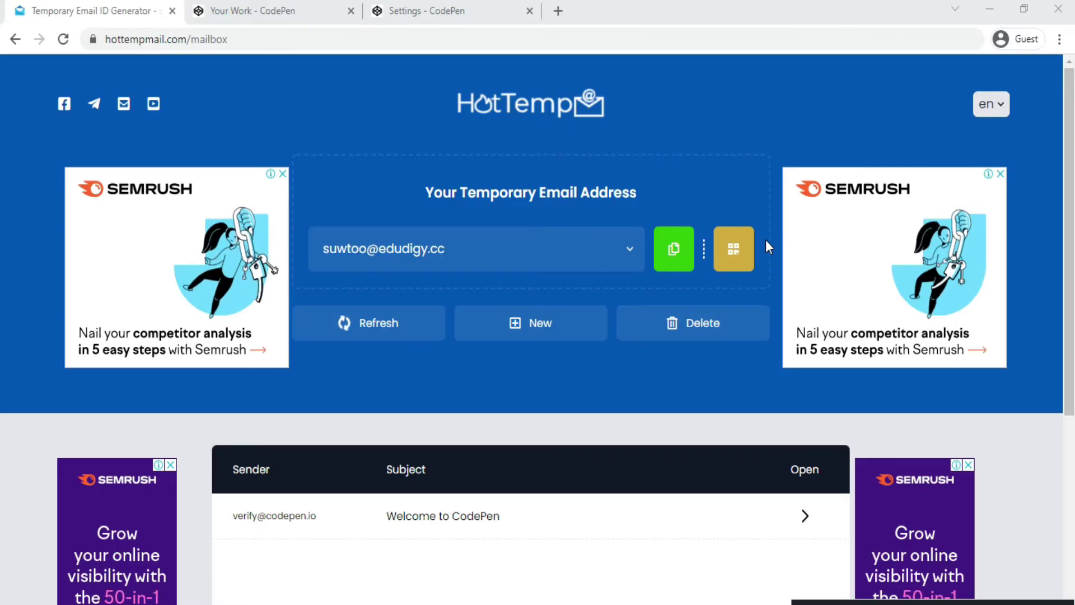